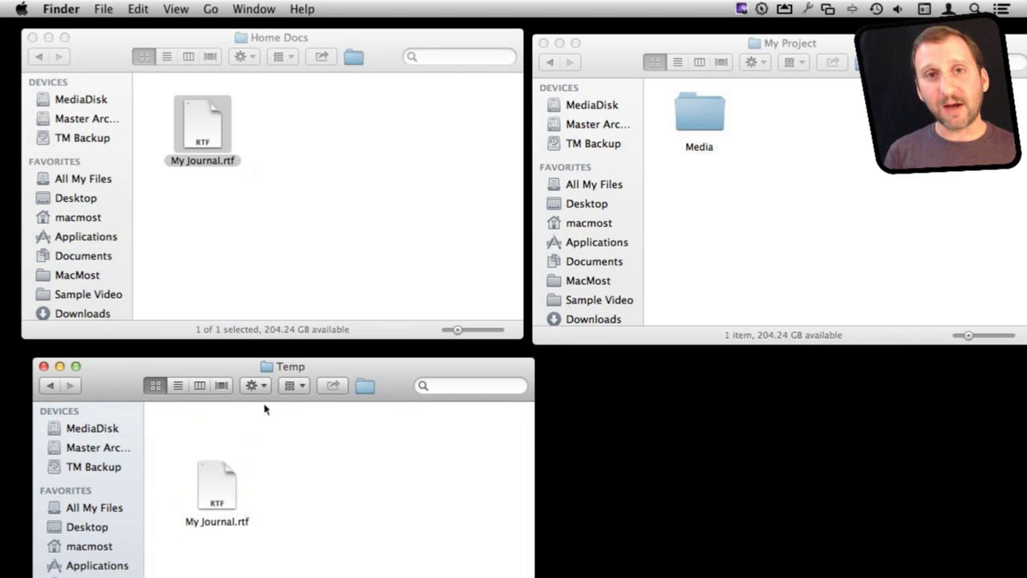
# Step: Move My Journal.rtf in the Temp folder to the Trash
pyautogui.click(222, 494)
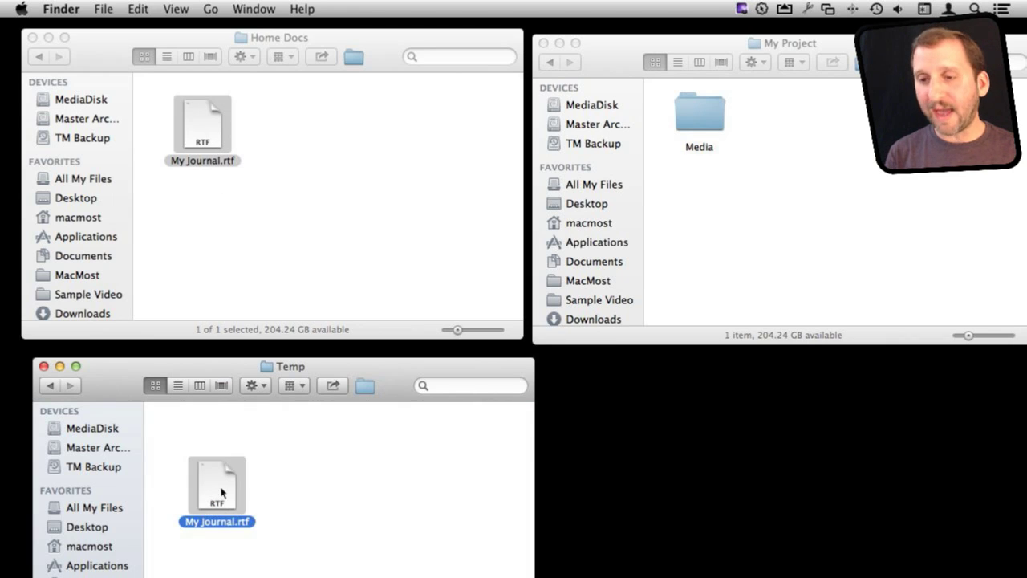
pyautogui.press('super+BackSpace')
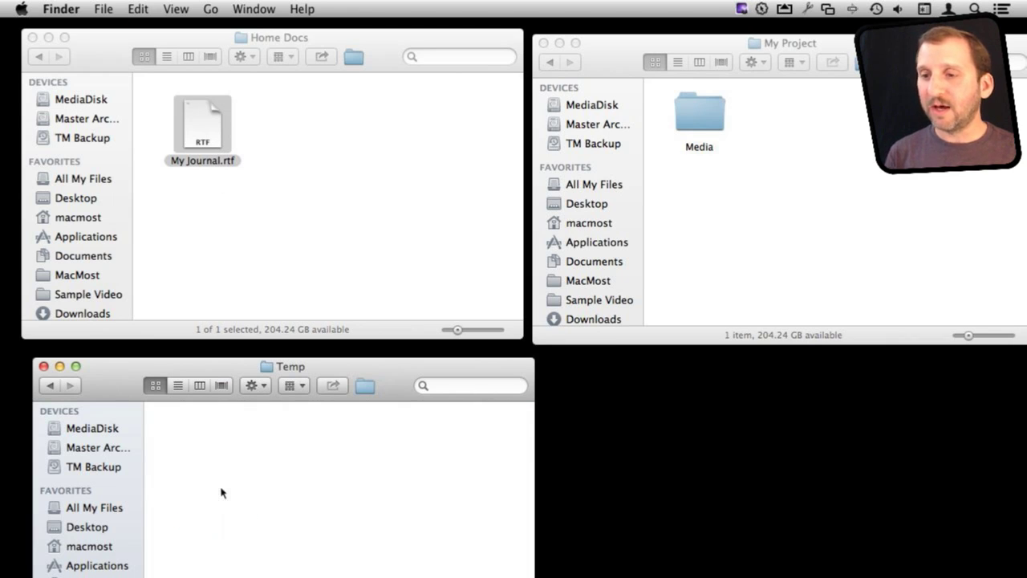
# Step: Move My Journal.rtf from Home Docs to the Temp folder and back into Home Docs
pyautogui.click(310, 206)
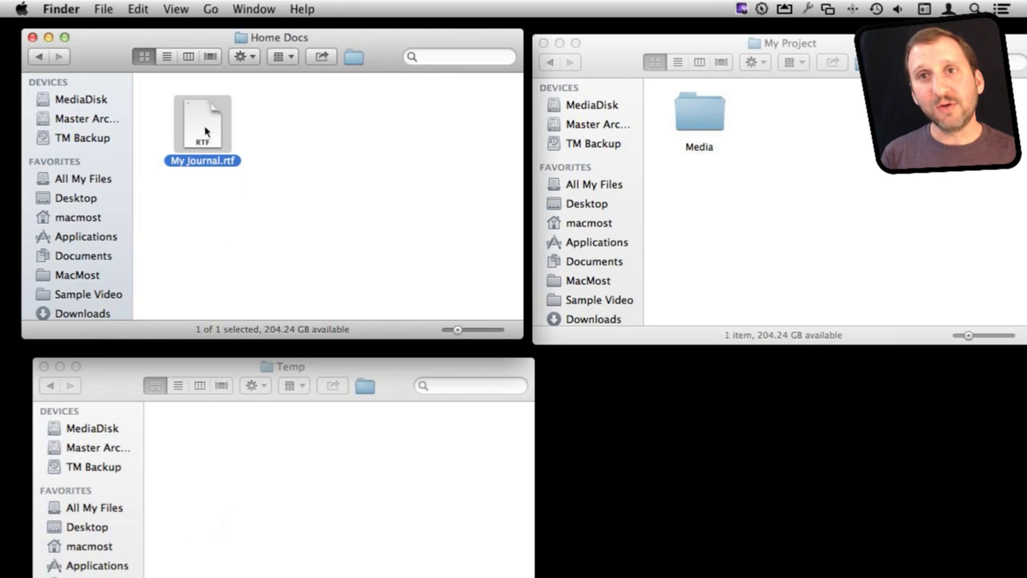
pyautogui.moveTo(206, 133); pyautogui.dragTo(254, 467)
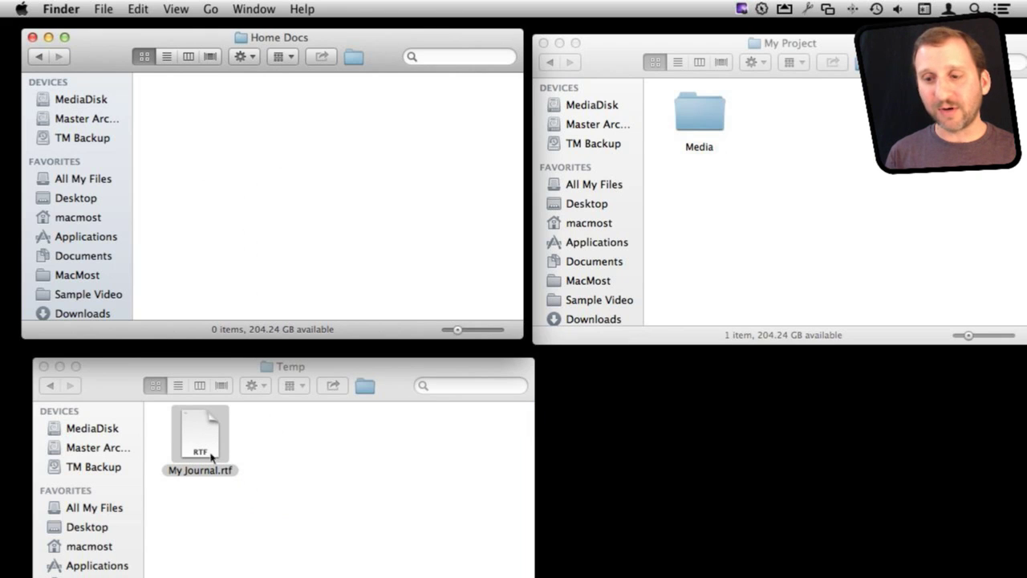
pyautogui.moveTo(212, 449); pyautogui.dragTo(227, 265)
pyautogui.click(227, 265)
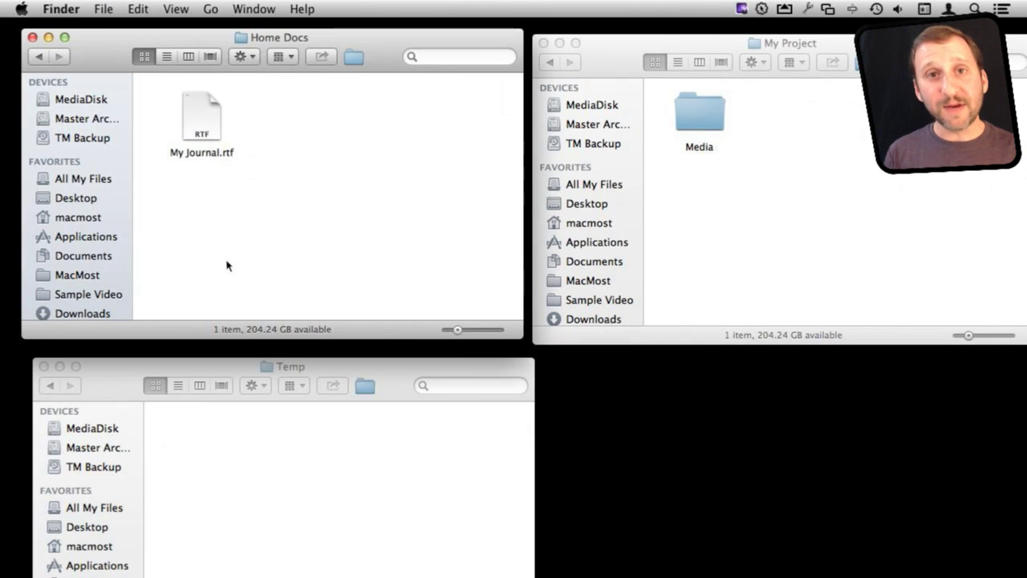
# Step: Open the name of My Journal.rtf in Home Docs for editing
pyautogui.click(203, 135)
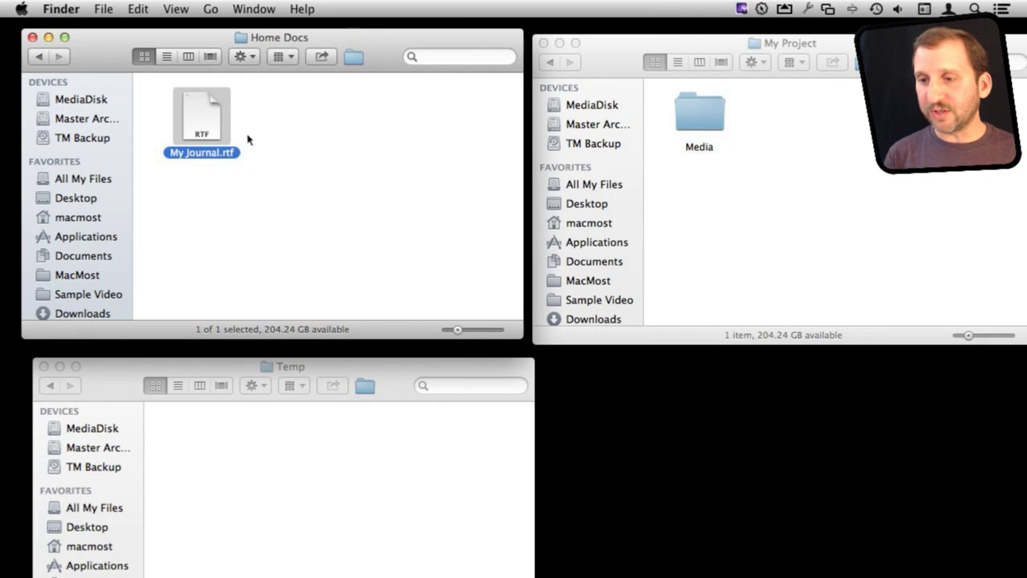
pyautogui.press('Return')
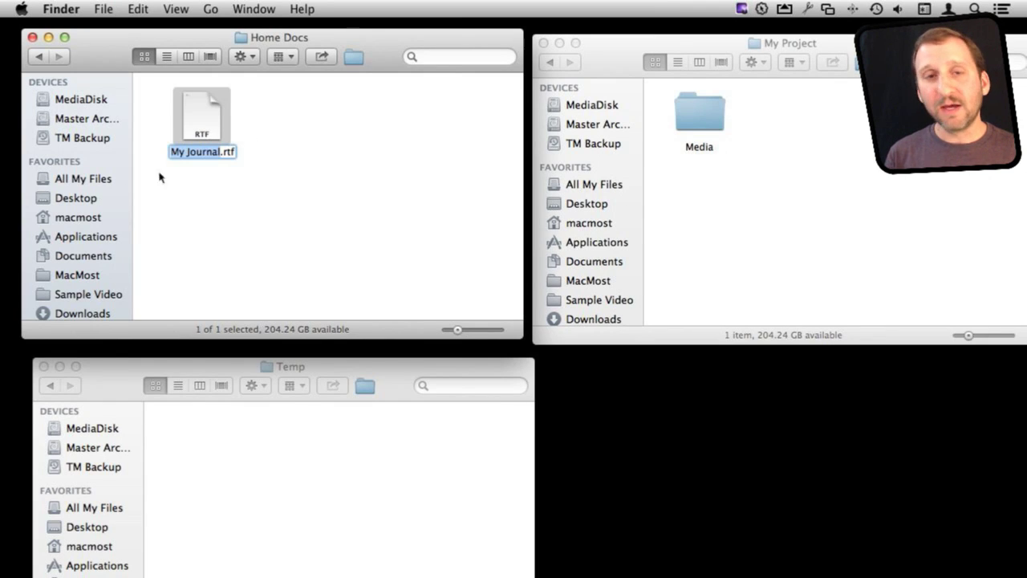
pyautogui.press('Return')
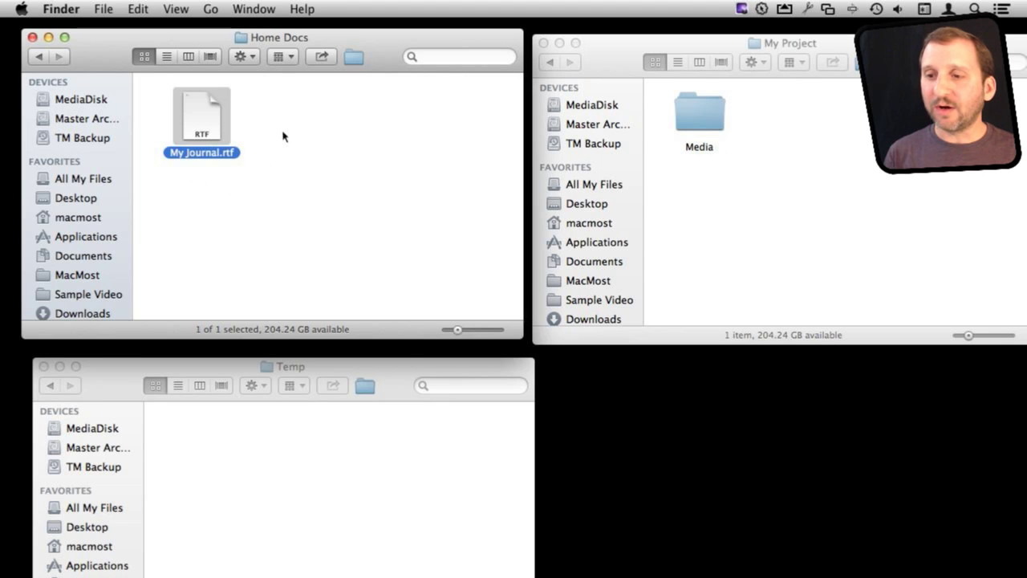
pyautogui.click(179, 157)
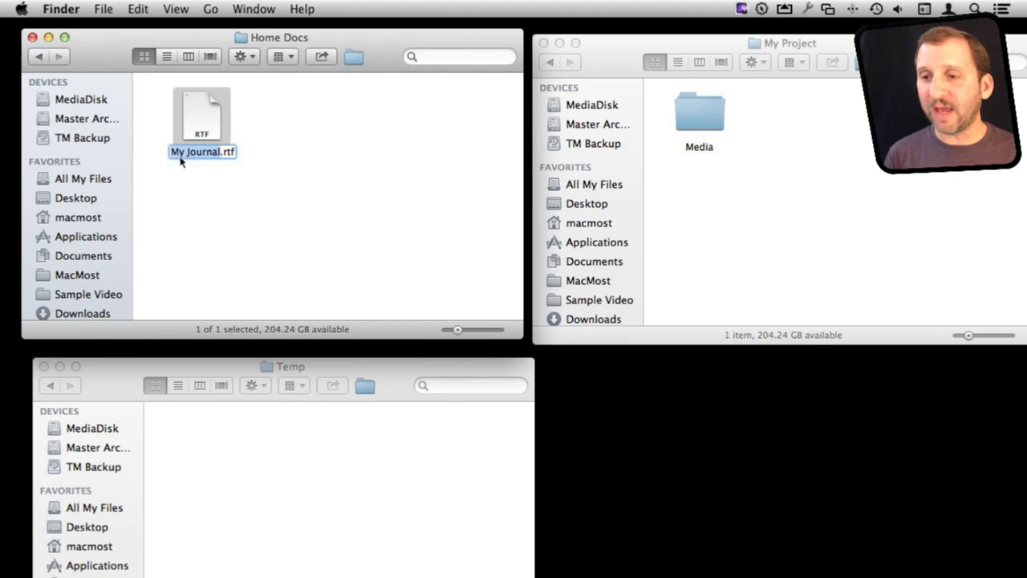
pyautogui.press('Return')
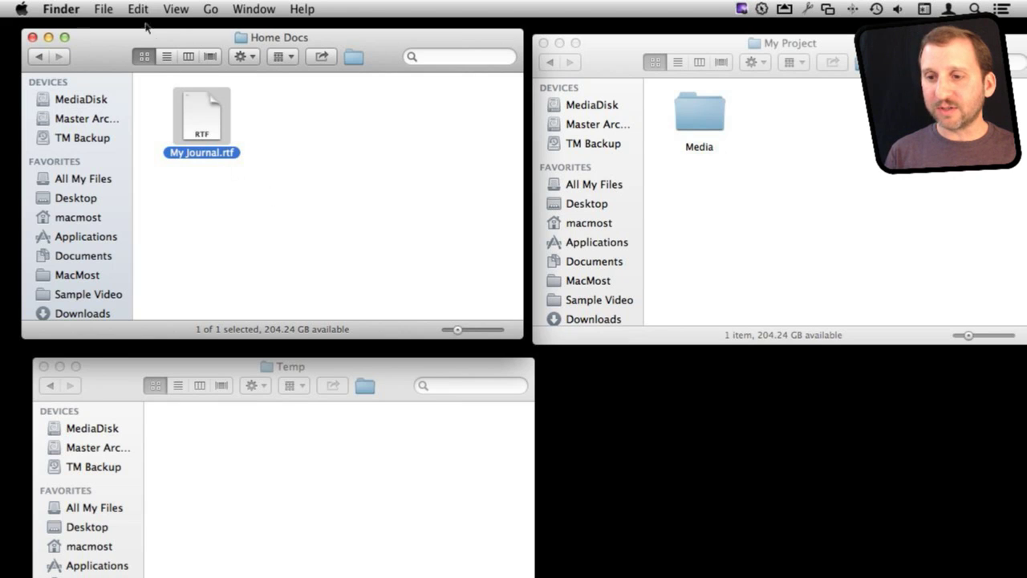
# Step: Duplicate My Journal.rtf in Home Docs and place the copy to the right of the original
pyautogui.click(106, 9)
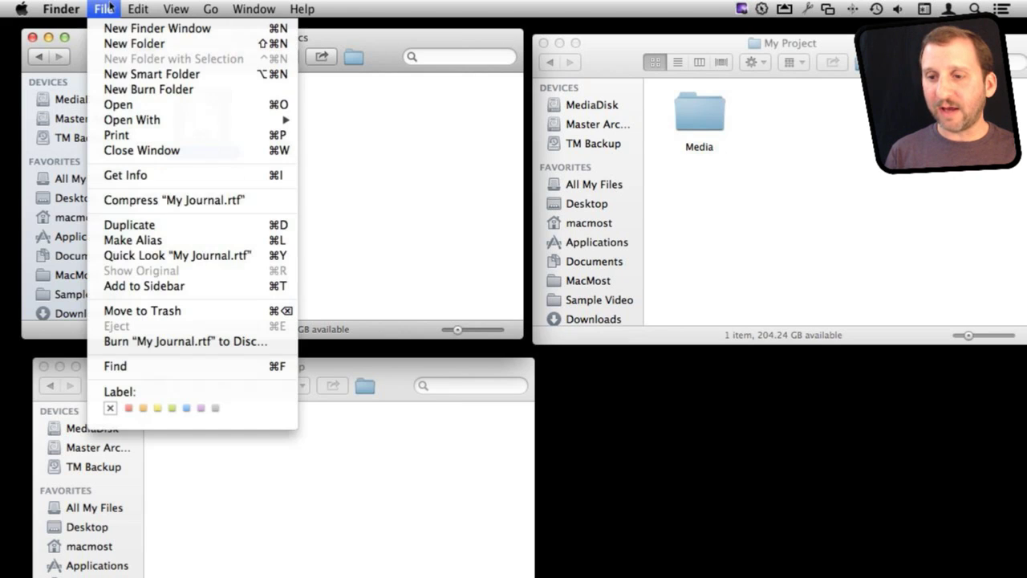
pyautogui.click(170, 226)
pyautogui.click(254, 225)
pyautogui.moveTo(229, 167); pyautogui.dragTo(351, 187)
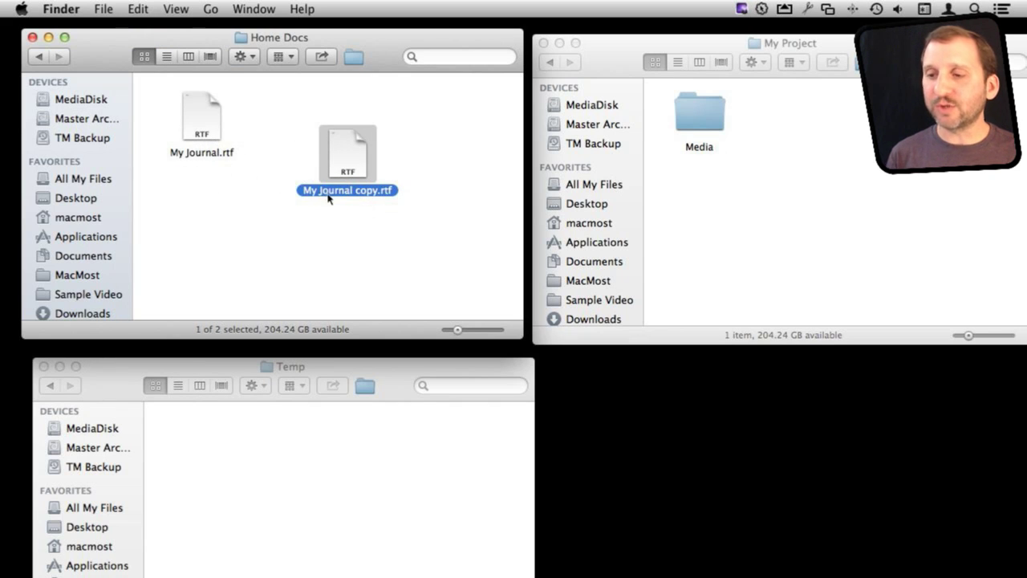
pyautogui.press('Return')
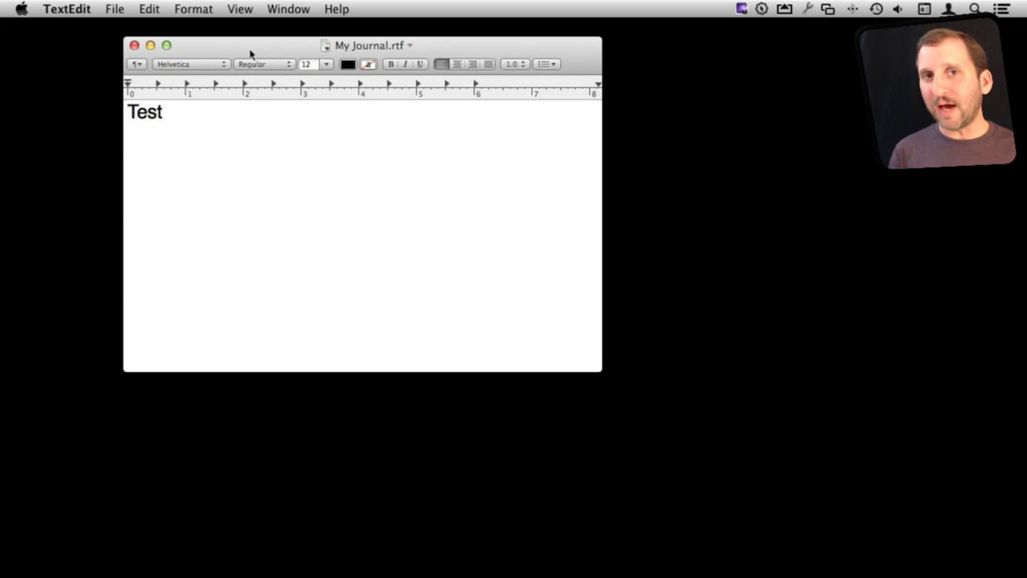
# Step: Add the line "ANother line" below "Test" in My Journal.rtf and quit TextEdit
pyautogui.click(113, 9)
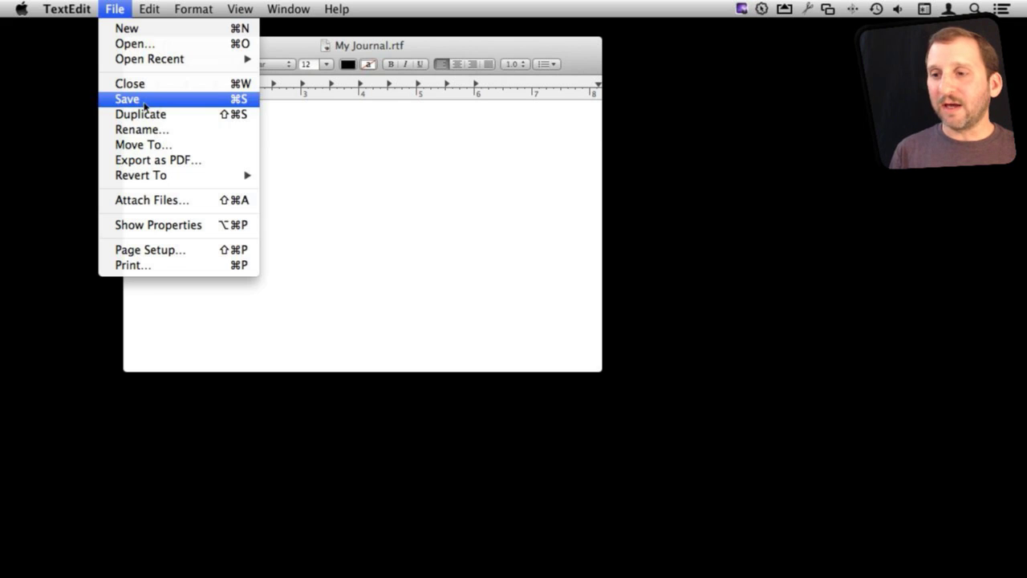
pyautogui.click(353, 149)
pyautogui.press('Down')
pyautogui.press('Return')
pyautogui.write('ANother ')
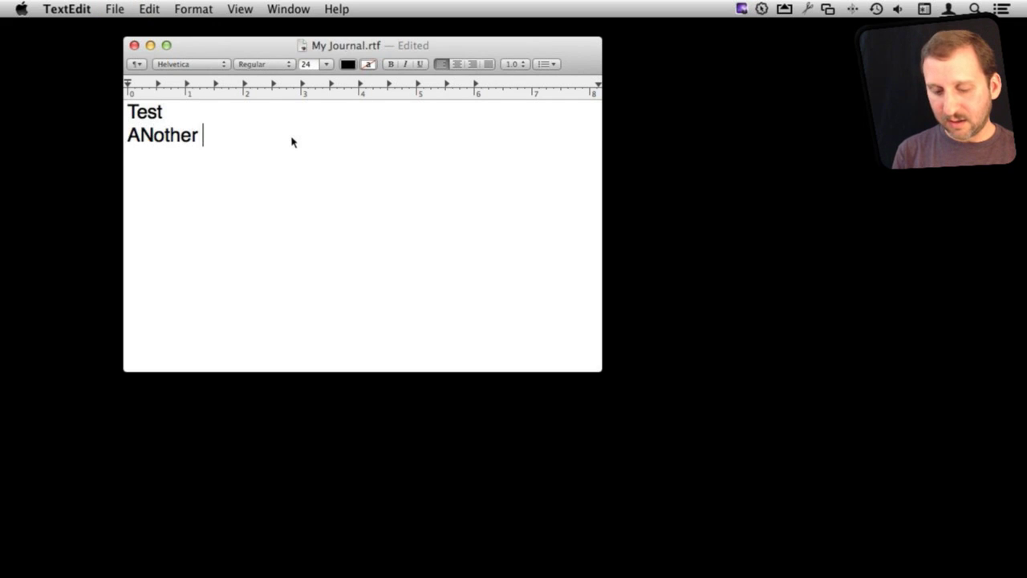
pyautogui.write('line')
pyautogui.press('super+q')
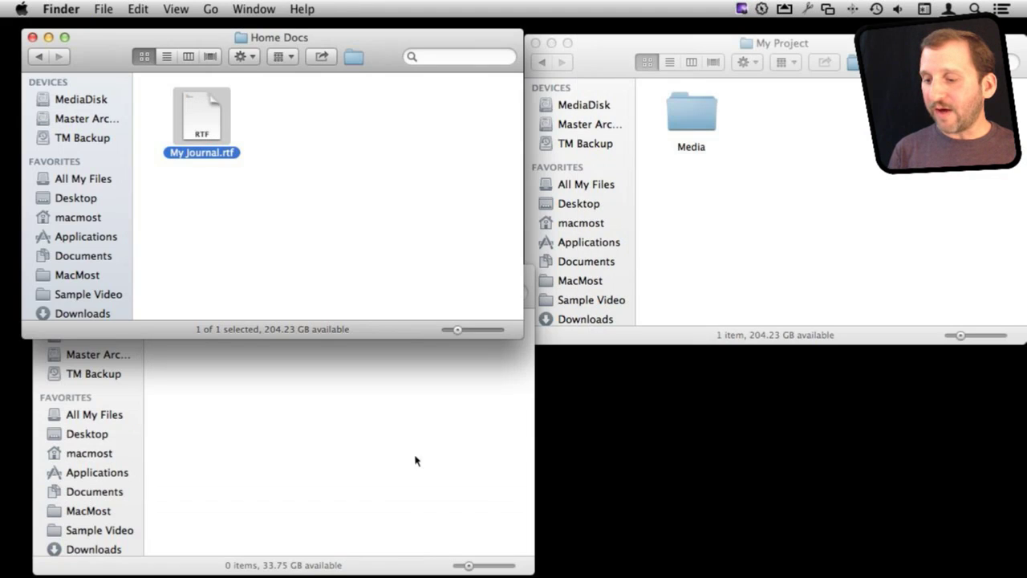
# Step: Rename the My Journal.rtf document to My Document.rtf from within TextEdit
pyautogui.click(649, 561)
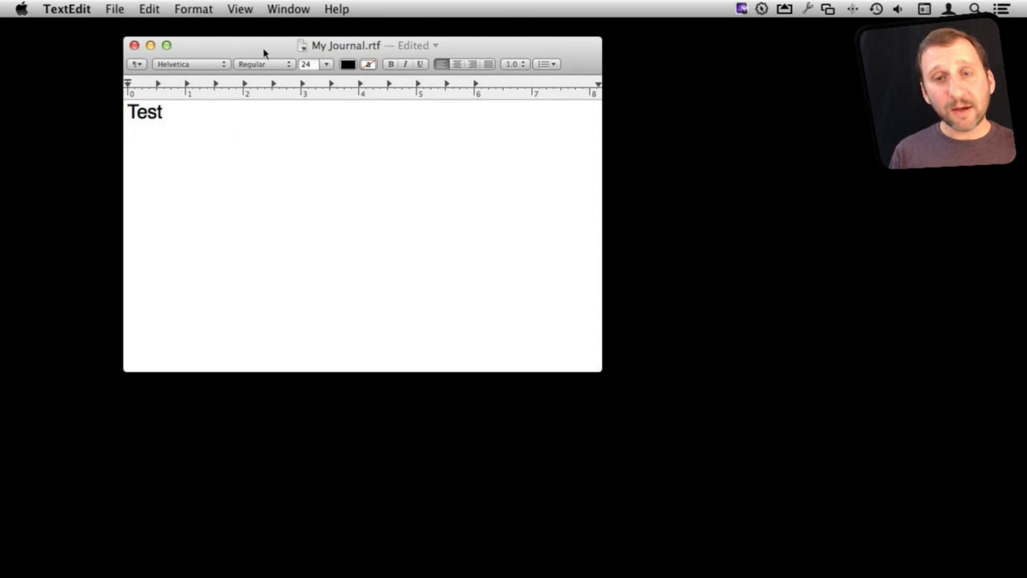
pyautogui.click(112, 8)
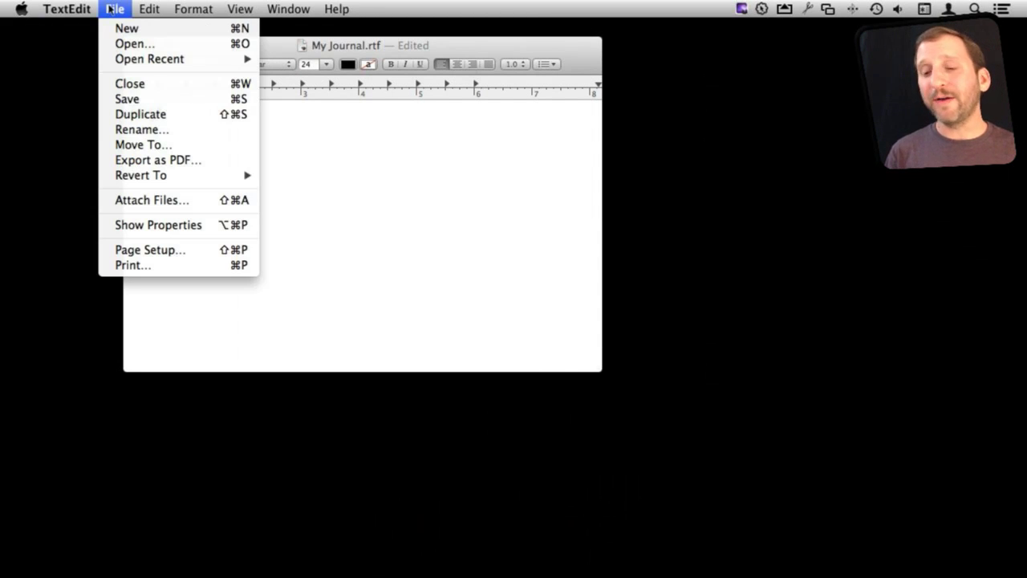
pyautogui.click(156, 129)
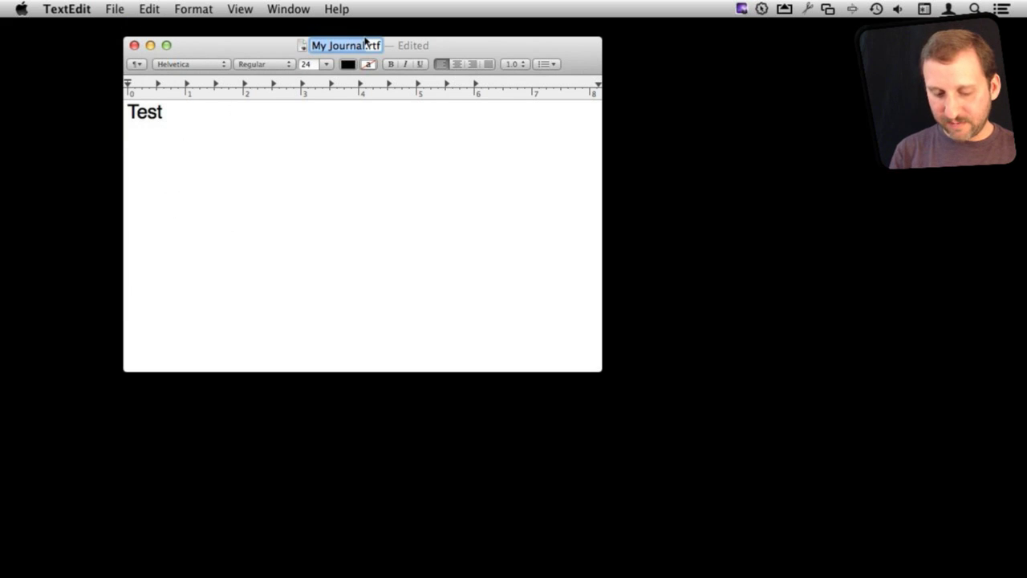
pyautogui.write('My ')
pyautogui.write('Document')
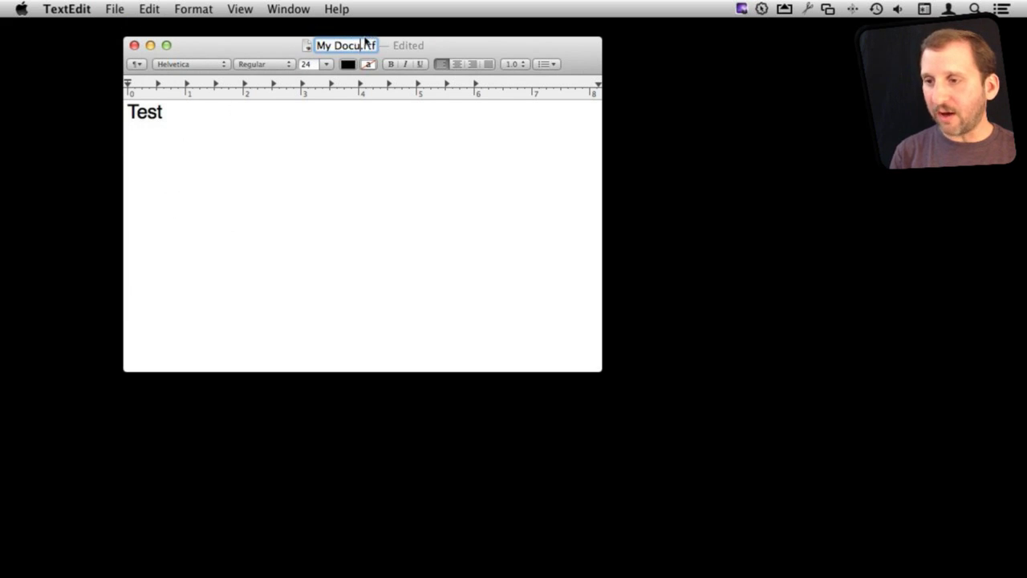
pyautogui.press('Return')
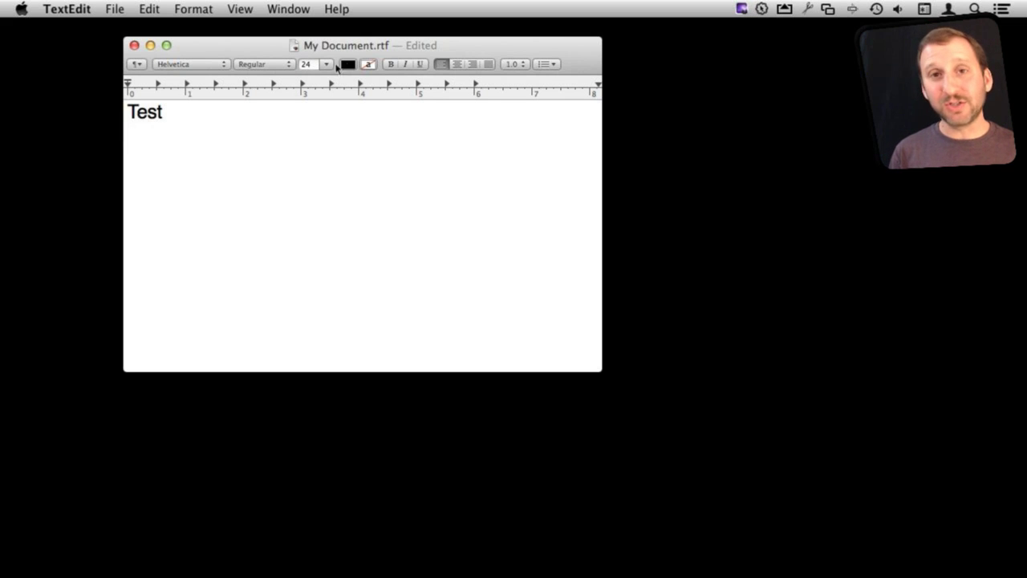
# Step: Move My Document.rtf from Home Docs to the Documents folder
pyautogui.click(118, 9)
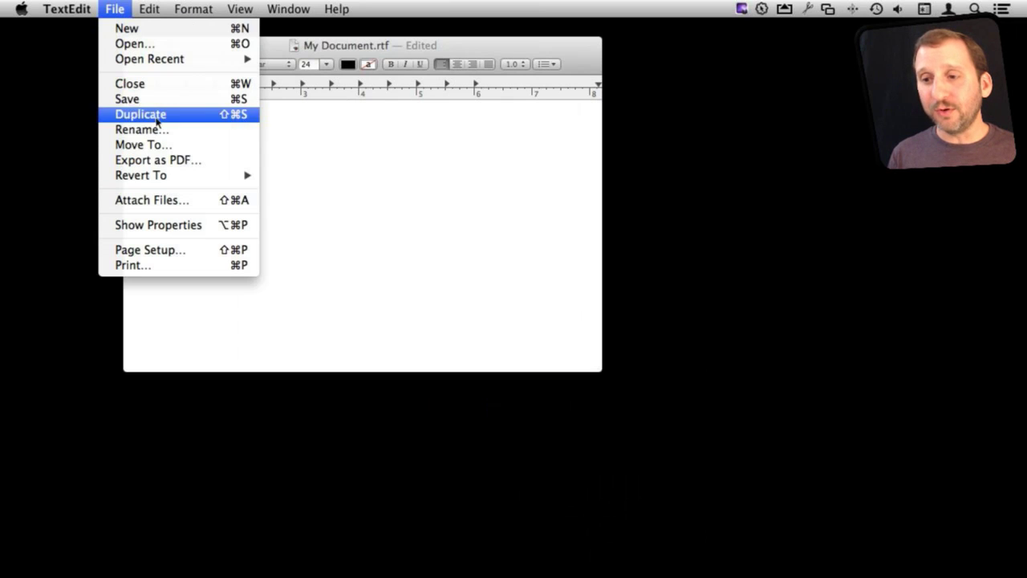
pyautogui.click(158, 145)
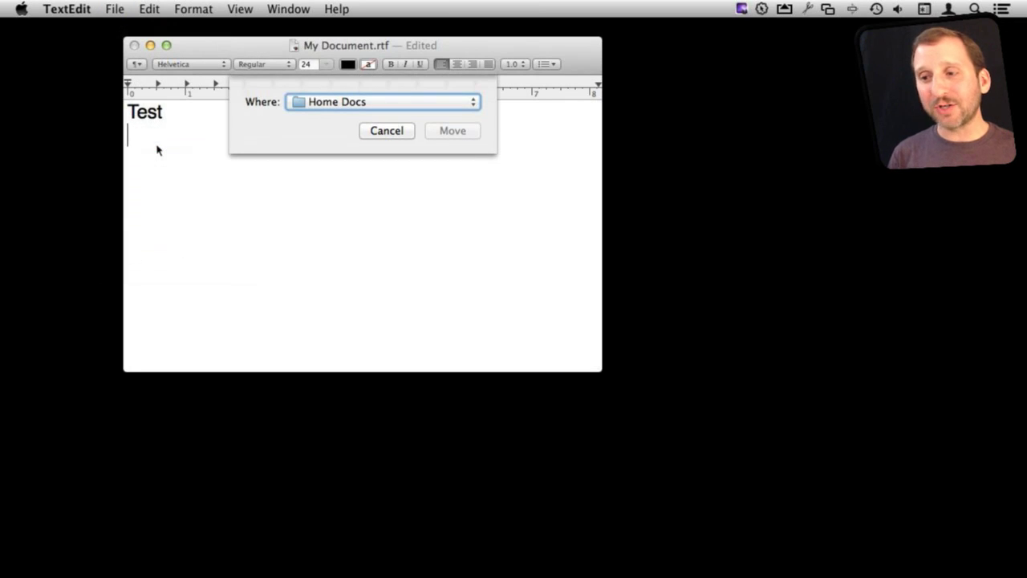
pyautogui.click(345, 104)
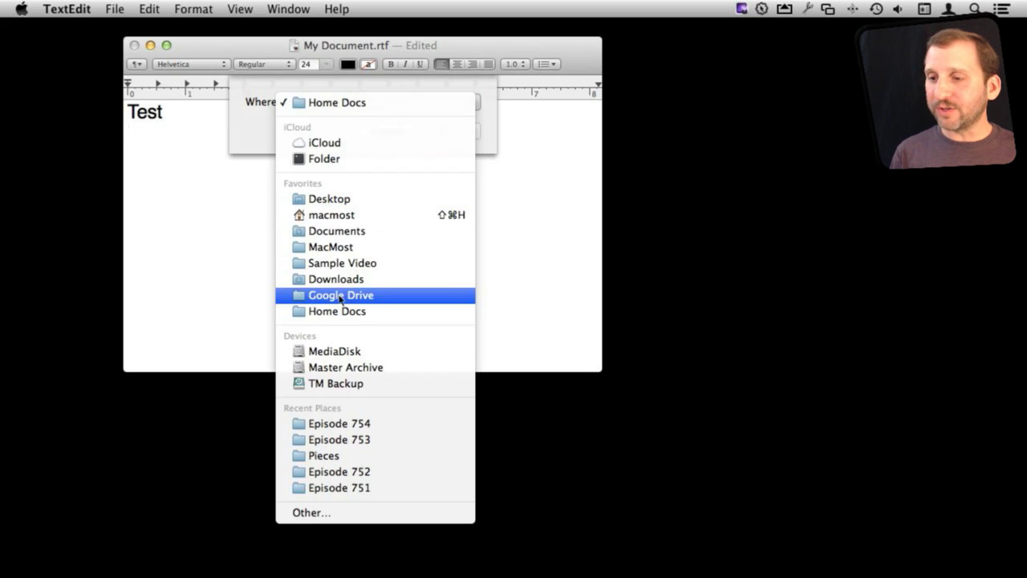
pyautogui.click(344, 234)
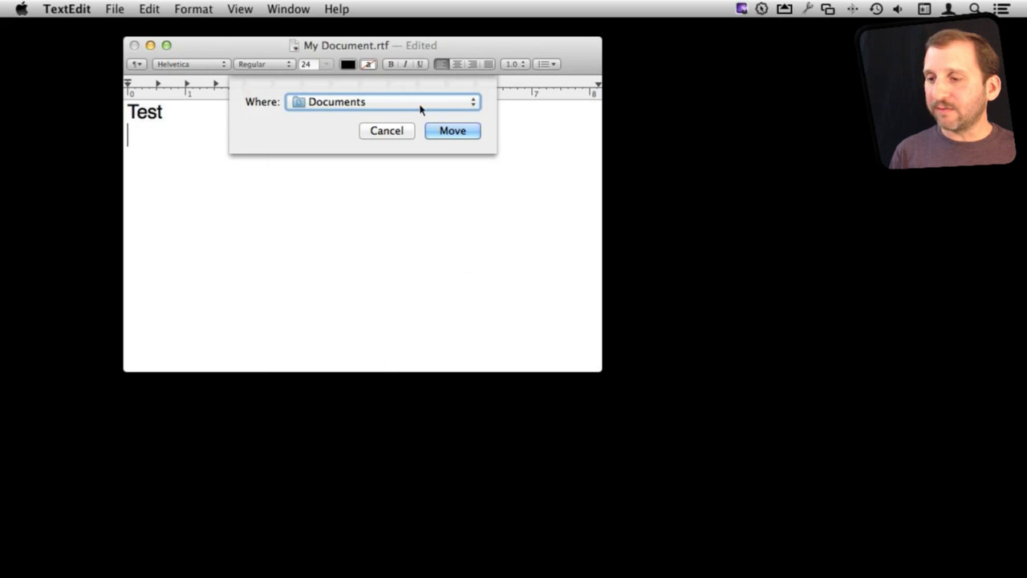
pyautogui.click(462, 137)
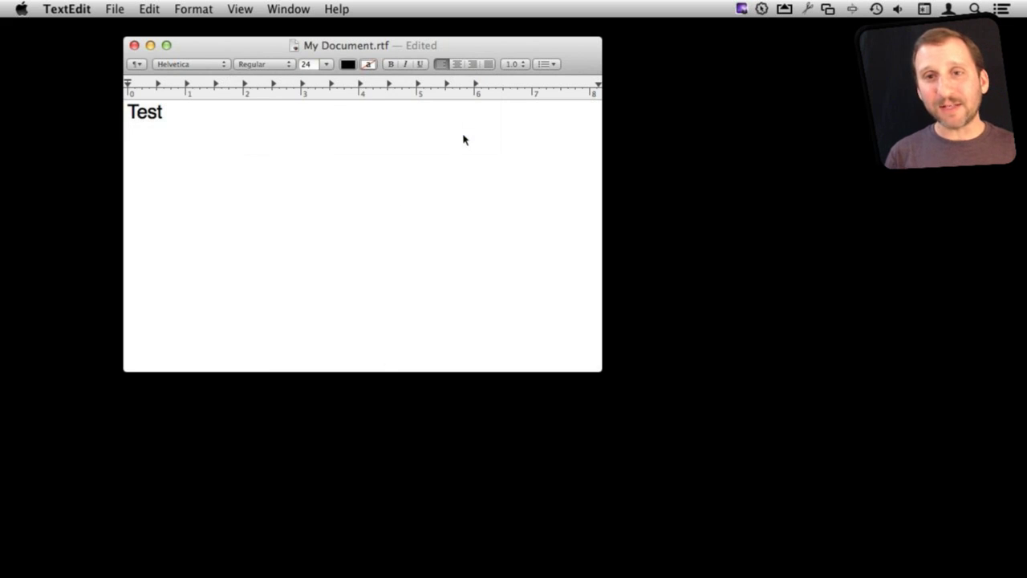
# Step: Switch to the Finder and browse the Documents folder that contains Home Docs for the moved file
pyautogui.click(86, 234)
pyautogui.click(104, 62)
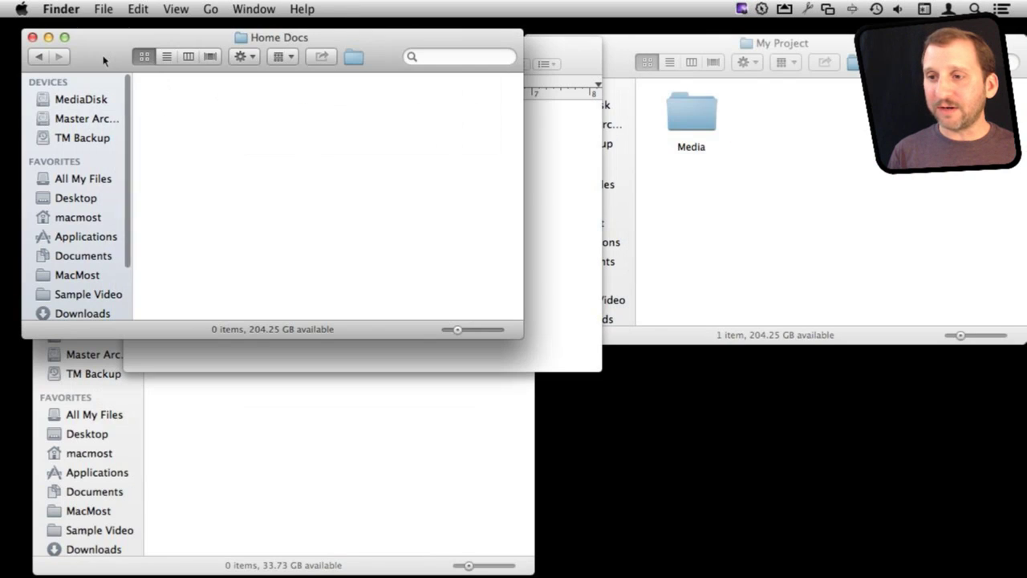
pyautogui.keyDown('super'); pyautogui.click(274, 39); pyautogui.keyUp('super')
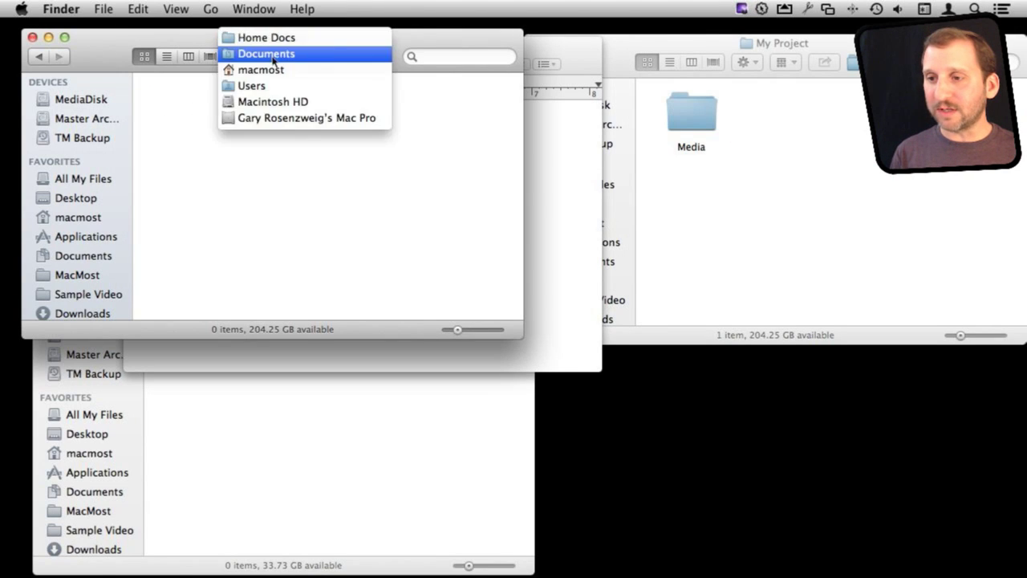
pyautogui.click(273, 54)
pyautogui.scroll(-5, 285, 188)
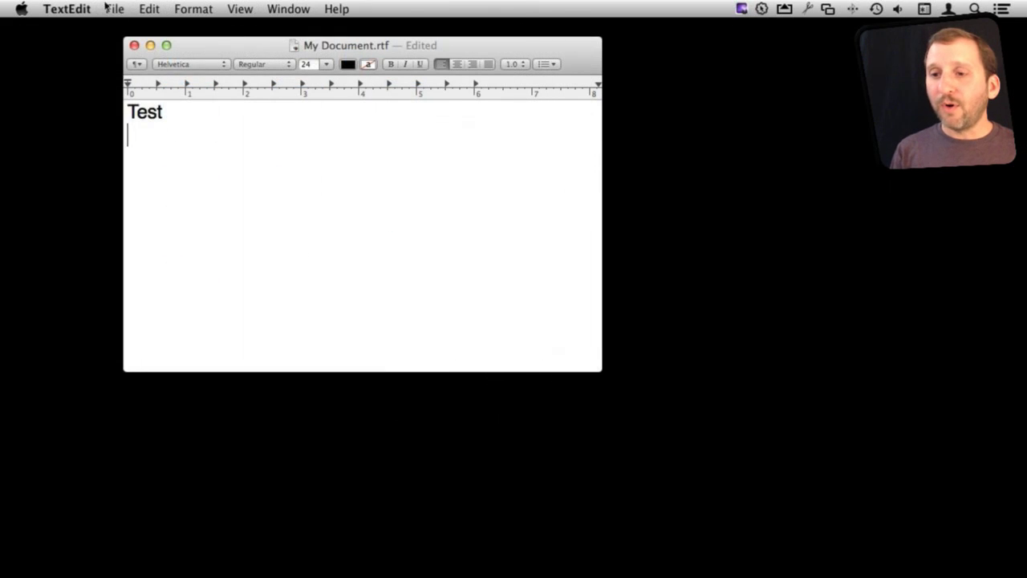
# Step: Duplicate My Document.rtf in TextEdit as a new untitled document
pyautogui.click(113, 9)
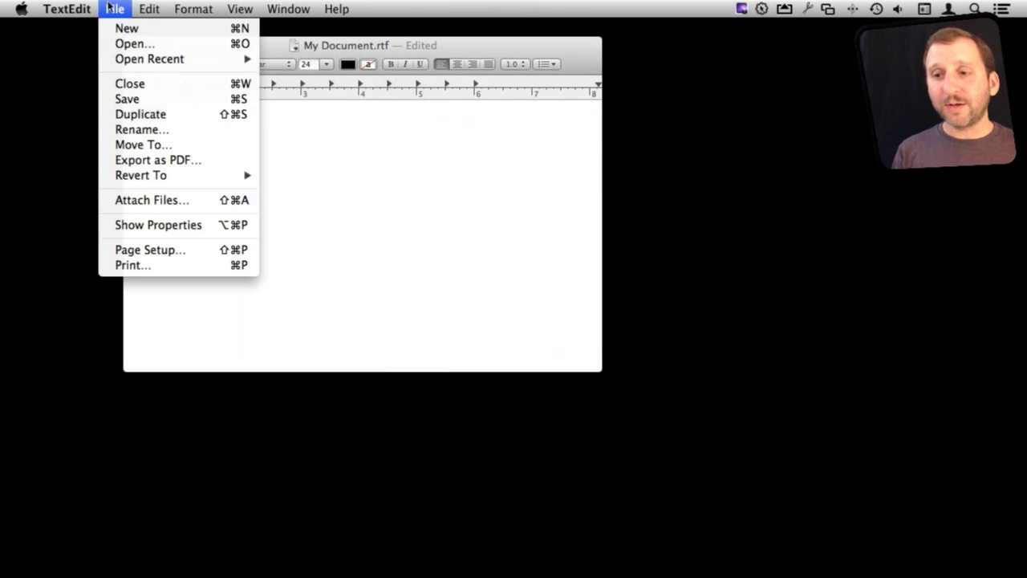
pyautogui.click(171, 117)
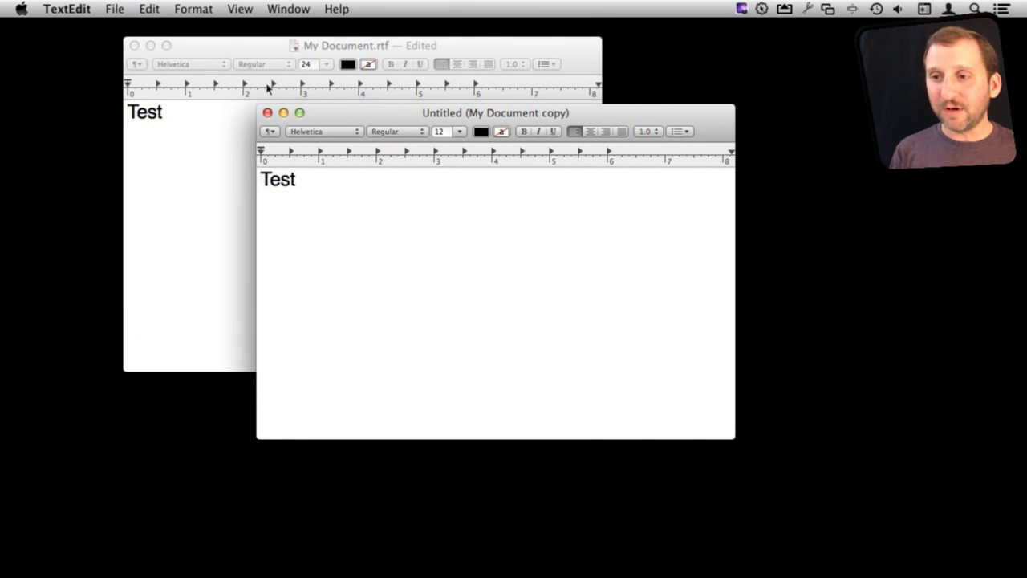
pyautogui.click(241, 46)
pyautogui.click(645, 213)
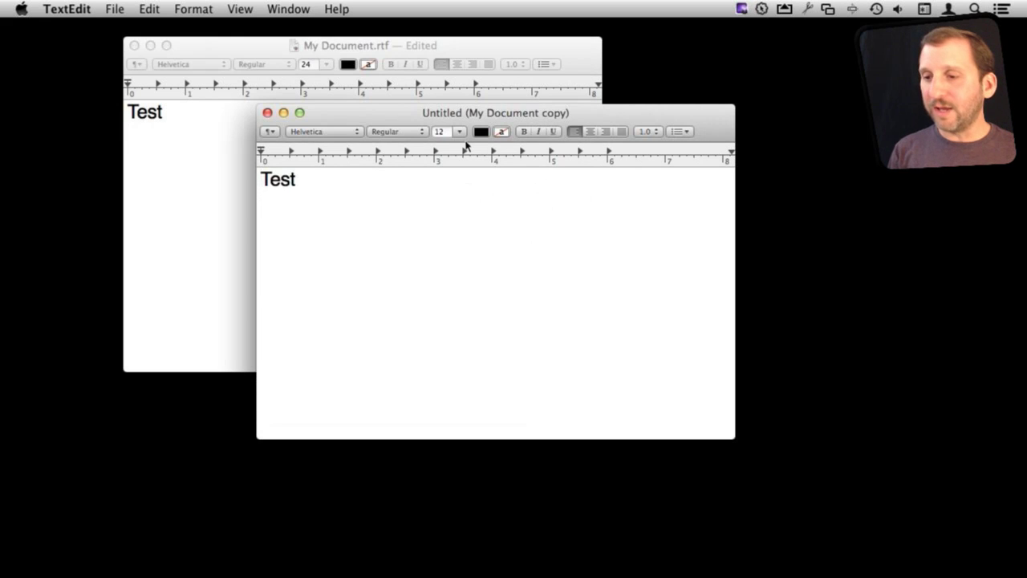
# Step: Open the save dialog for the untitled copy of My Document and cancel it
pyautogui.press('super+s')
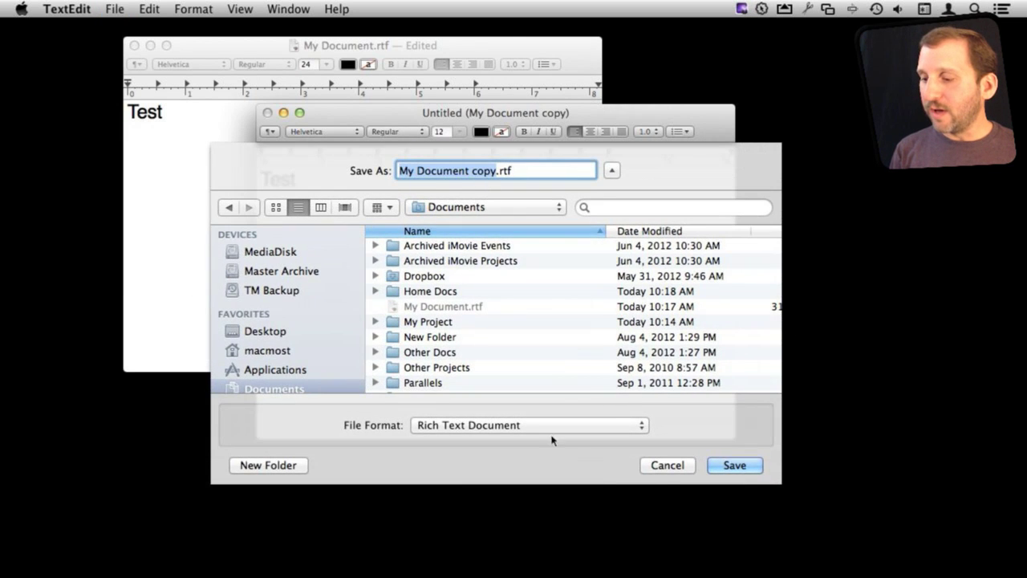
pyautogui.click(664, 471)
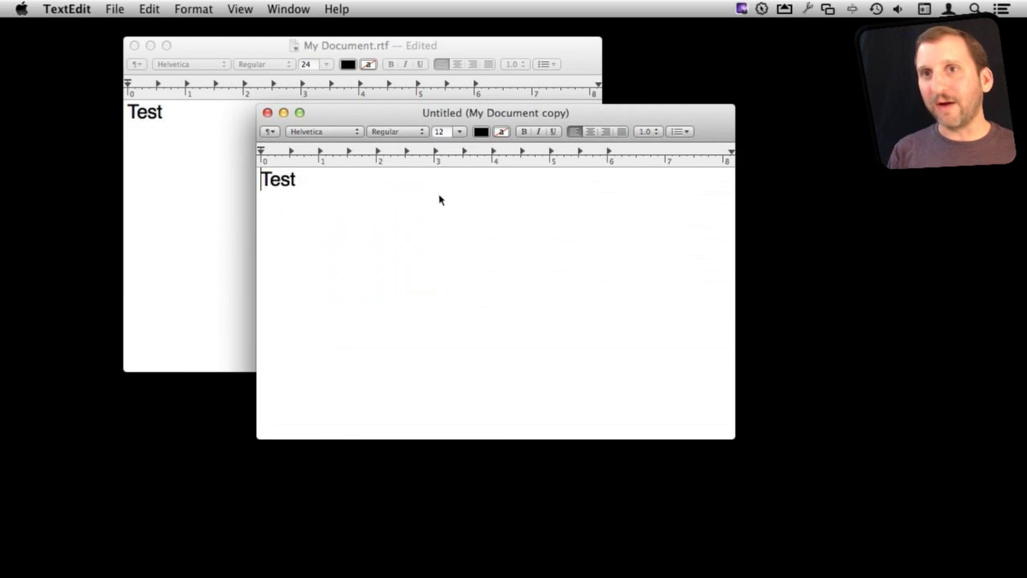
pyautogui.click(110, 11)
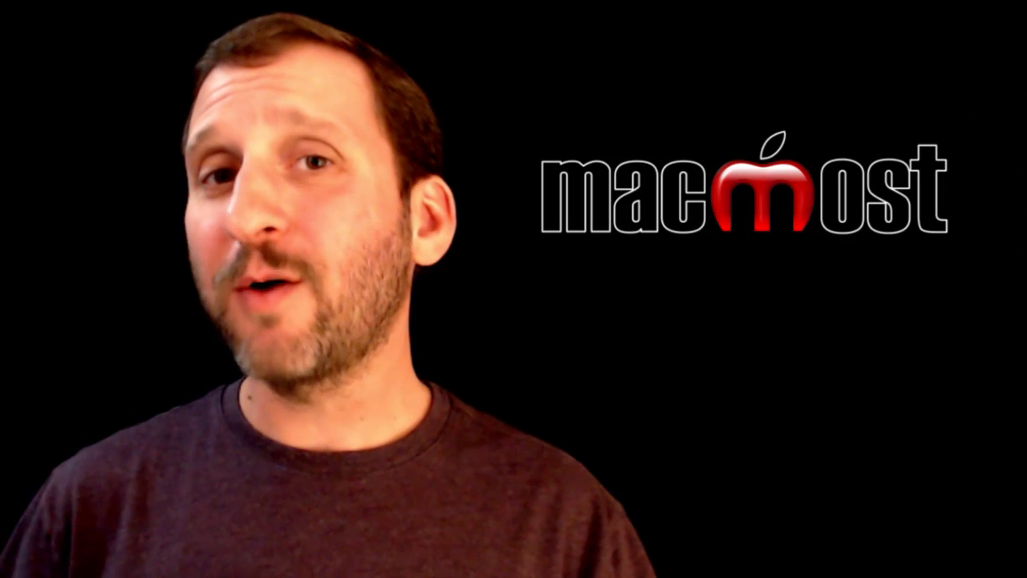